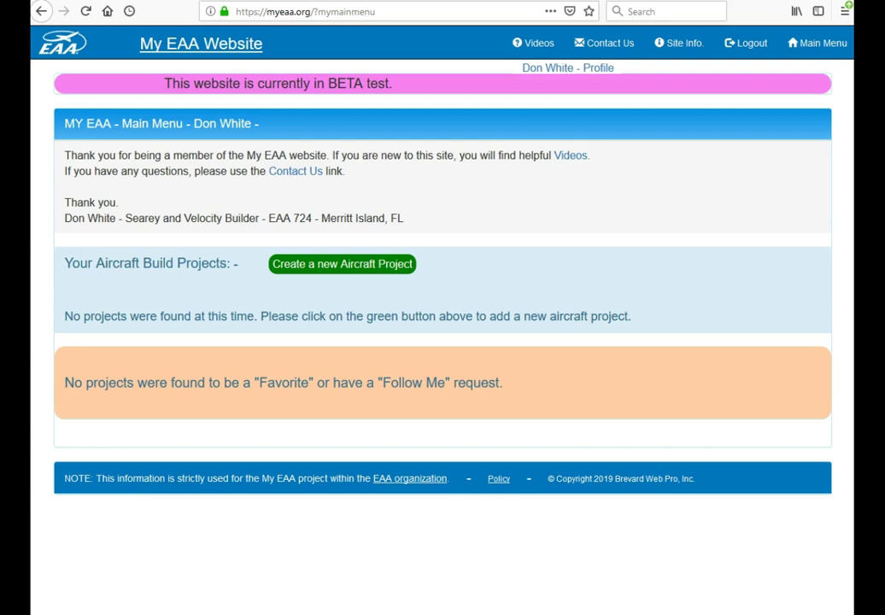
Step: Create a new aircraft project, replacing the prefilled short name with DonVelocity
{"action": "left_click", "coordinate": [380, 266]}
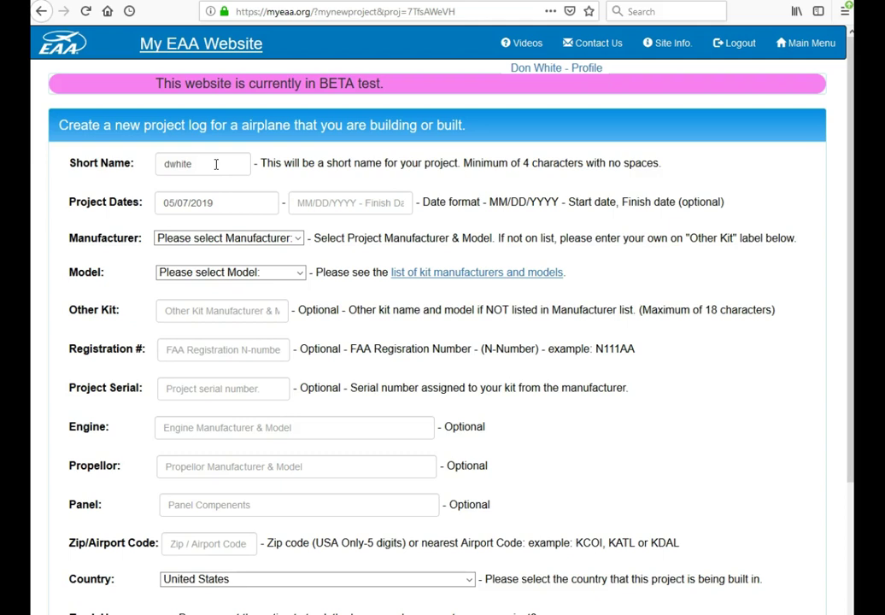
{"action": "left_click", "coordinate": [216, 164]}
{"action": "key", "text": "BackSpace"}
{"action": "key", "text": "BackSpace"}
{"action": "key", "text": "BackSpace"}
{"action": "key", "text": "BackSpace"}
{"action": "key", "text": "BackSpace"}
{"action": "key", "text": "BackSpace"}
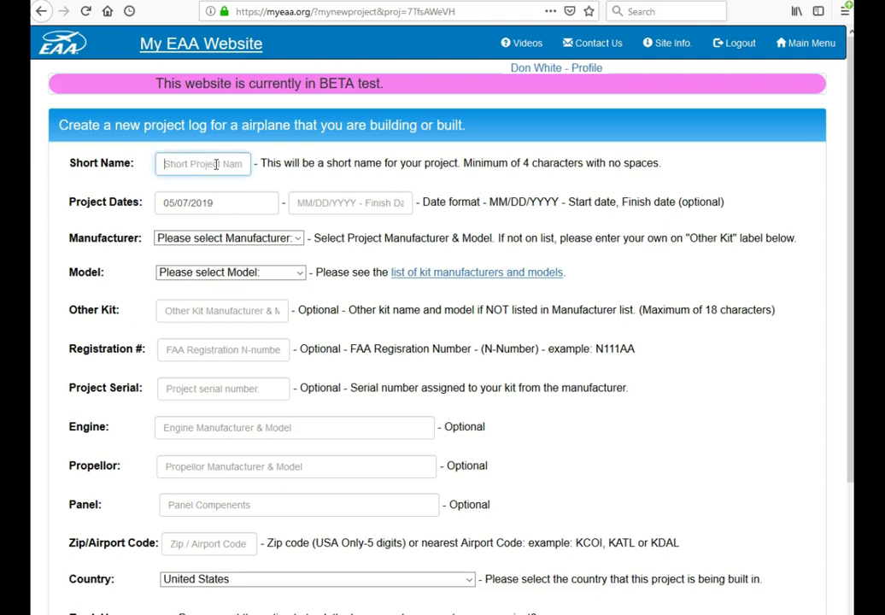
{"action": "type", "text": "DonVelocity"}
{"action": "left_click", "coordinate": [214, 201]}
{"action": "left_click", "coordinate": [355, 204]}
{"action": "left_click", "coordinate": [227, 240]}
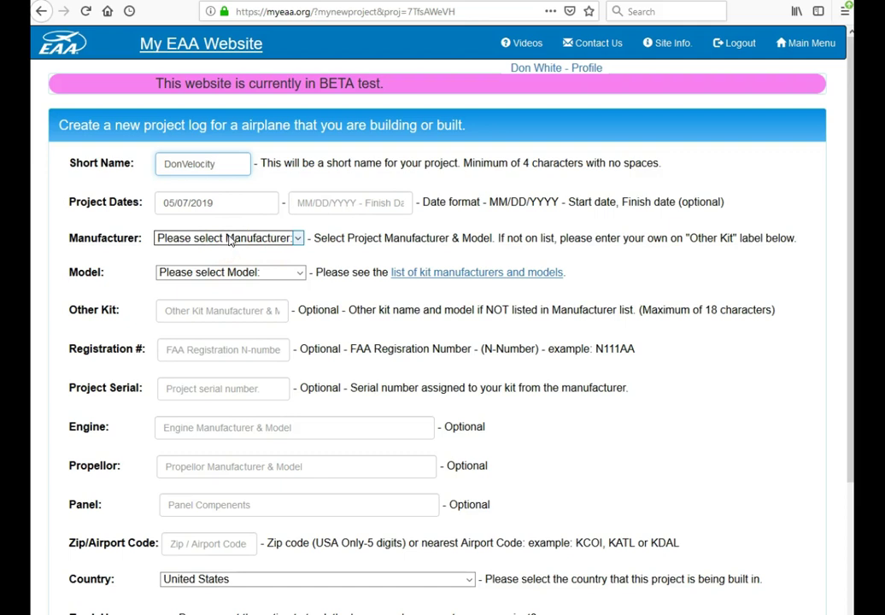
Step: Choose Velocity as the kit manufacturer
{"action": "left_click", "coordinate": [229, 240]}
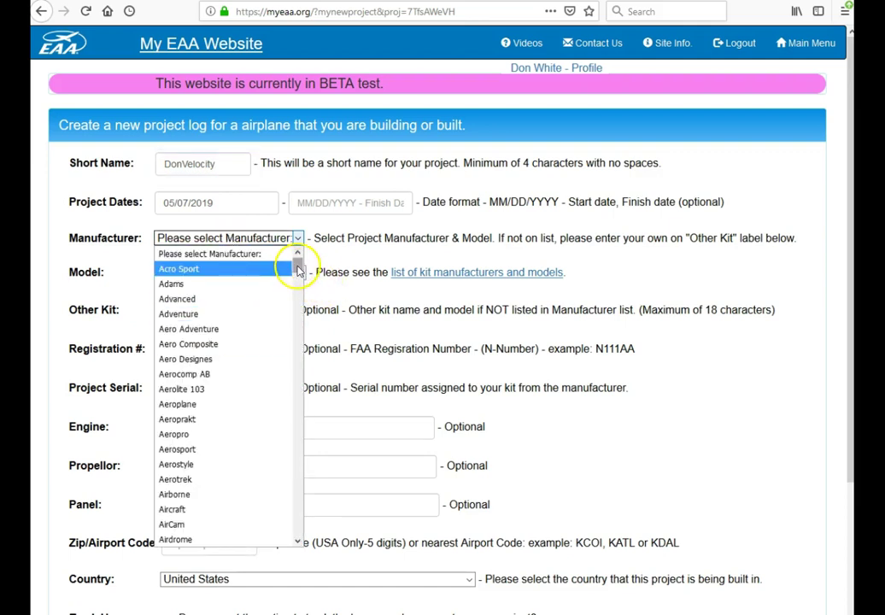
{"action": "left_click_drag", "start_coordinate": [296, 261], "coordinate": [296, 410]}
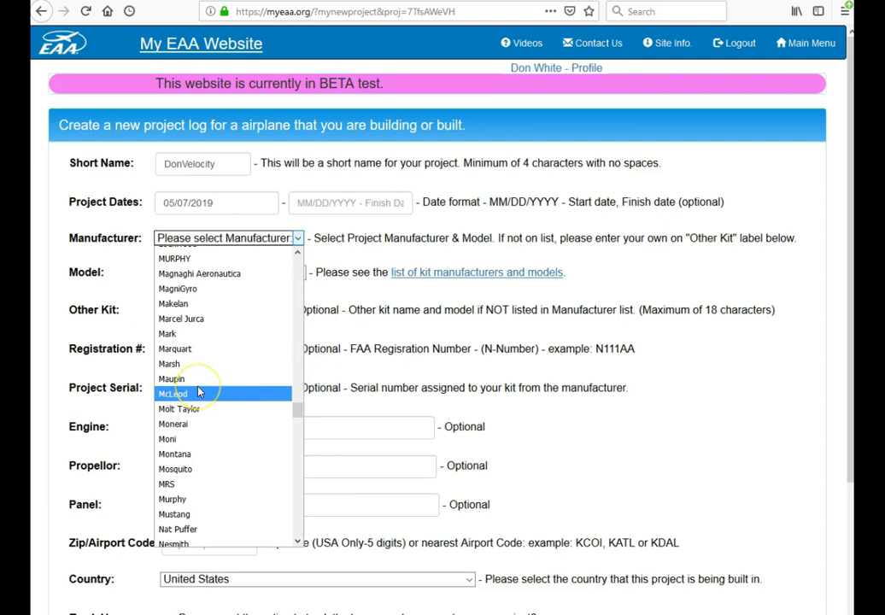
{"action": "key", "text": "v"}
{"action": "scroll", "coordinate": [197, 423], "scroll_direction": "down", "scroll_amount": 5}
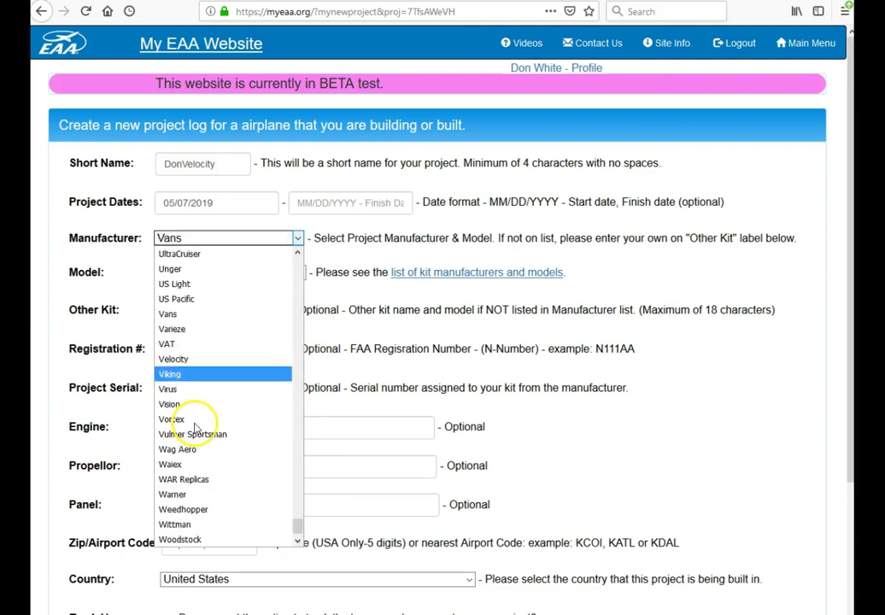
{"action": "left_click", "coordinate": [172, 360]}
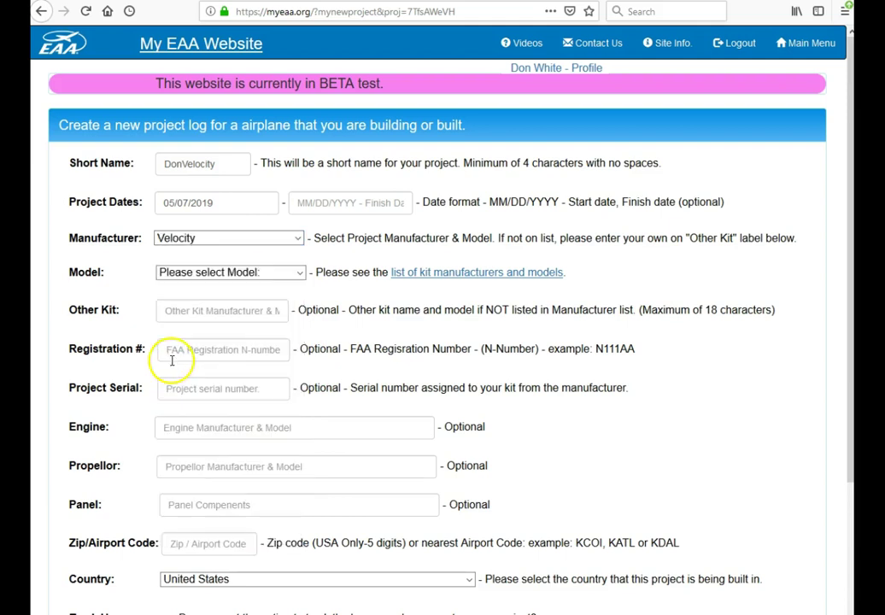
Step: Choose the SE/RG model and leave the Other Kit field empty
{"action": "left_click", "coordinate": [247, 275]}
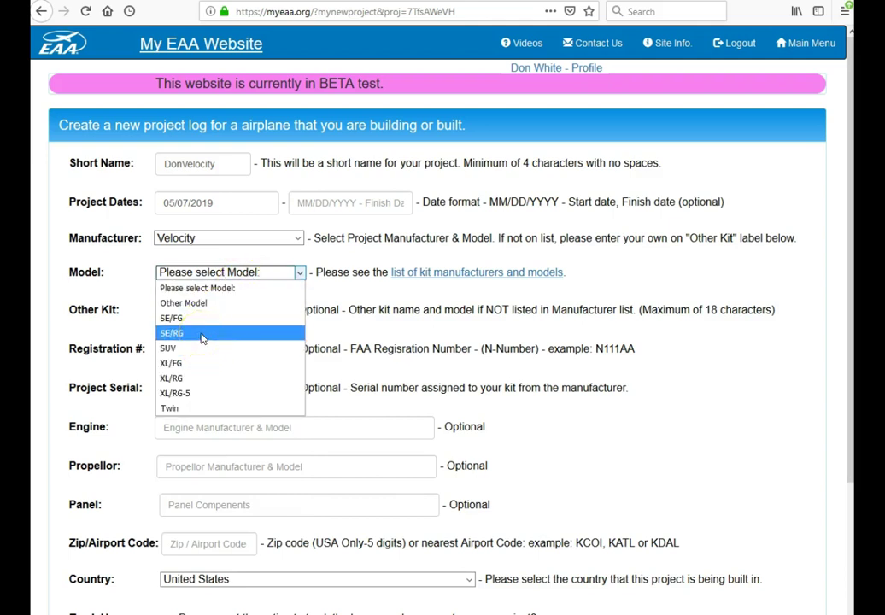
{"action": "left_click", "coordinate": [202, 336]}
{"action": "left_click", "coordinate": [229, 310]}
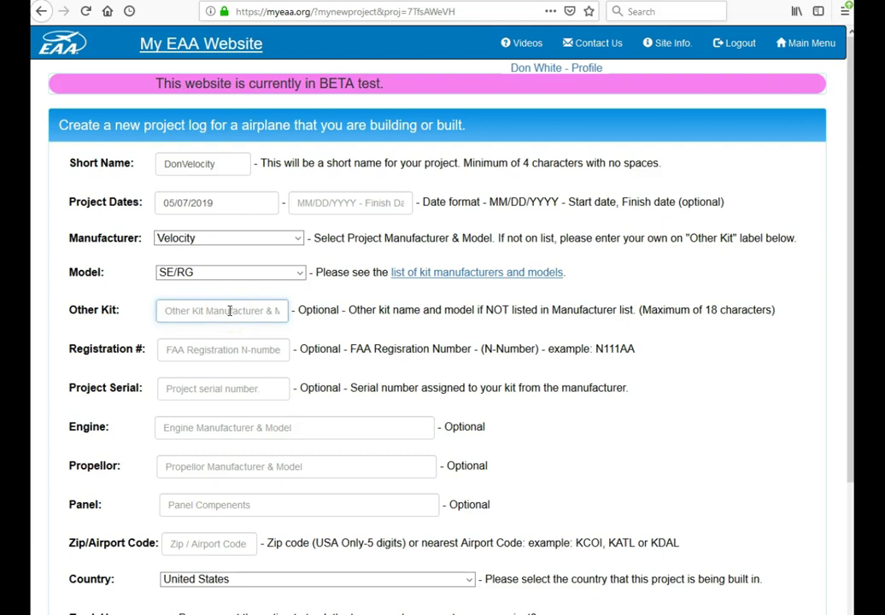
{"action": "type", "text": "Other kit"}
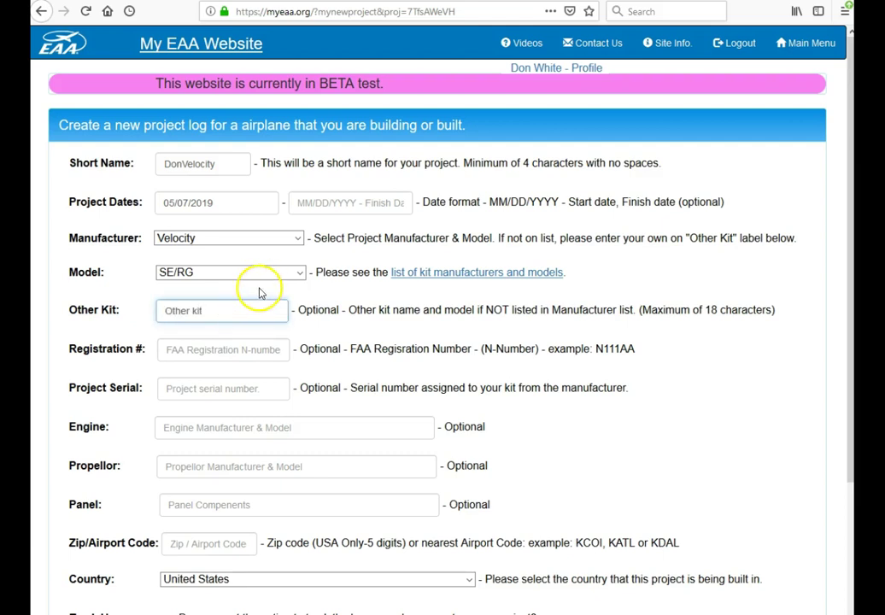
{"action": "key", "text": "BackSpace"}
{"action": "key", "text": "BackSpace"}
{"action": "key", "text": "BackSpace"}
{"action": "key", "text": "BackSpace"}
{"action": "key", "text": "BackSpace"}
{"action": "key", "text": "BackSpace"}
{"action": "key", "text": "BackSpace"}
{"action": "key", "text": "BackSpace"}
{"action": "key", "text": "BackSpace"}
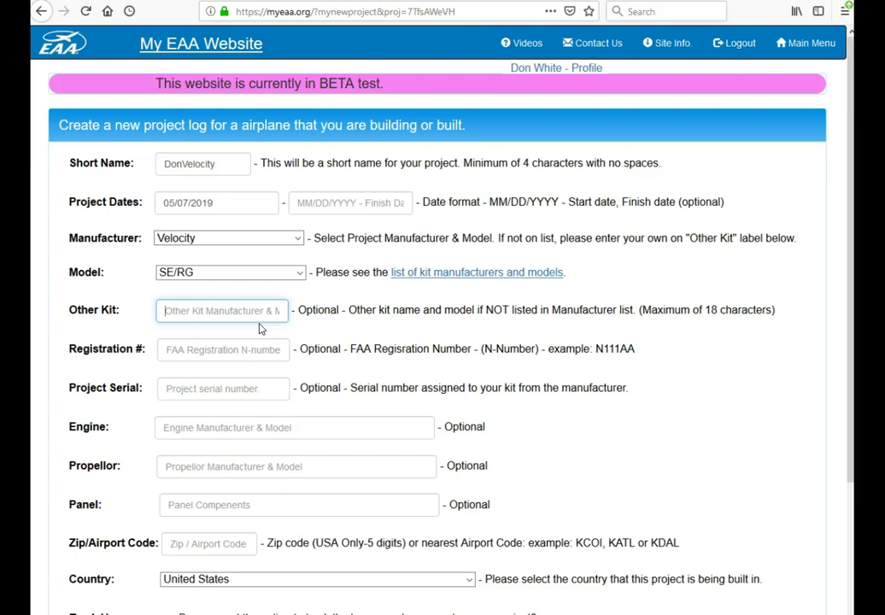
Step: Enter Lycoming IO-360-200 as the engine and Catto as the propeller
{"action": "left_click", "coordinate": [257, 349]}
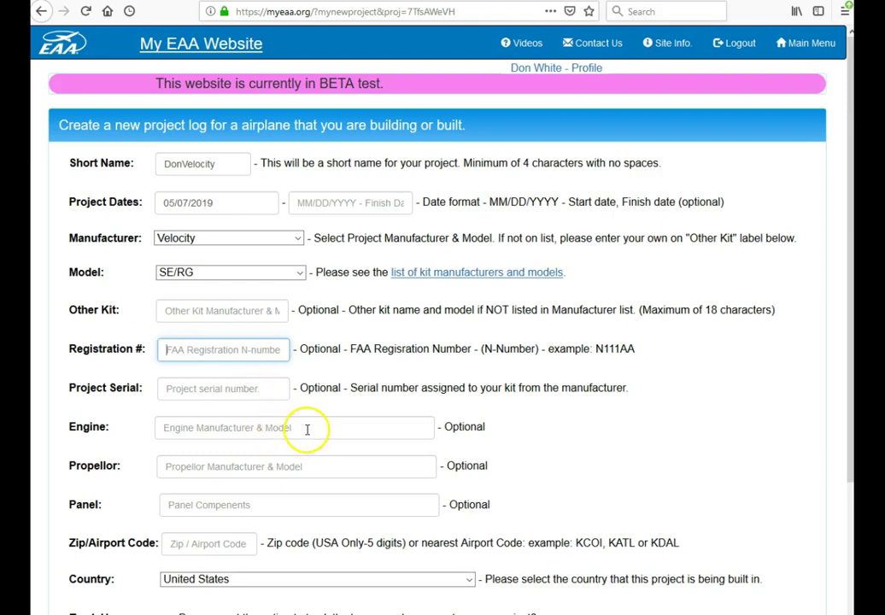
{"action": "left_click", "coordinate": [309, 427]}
{"action": "type", "text": "Lyc"}
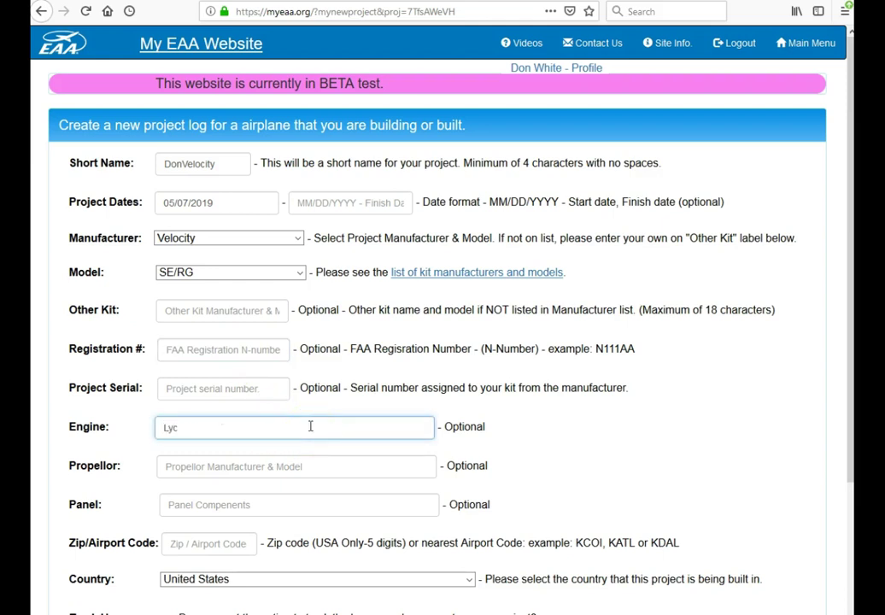
{"action": "type", "text": "oming IO-360-200"}
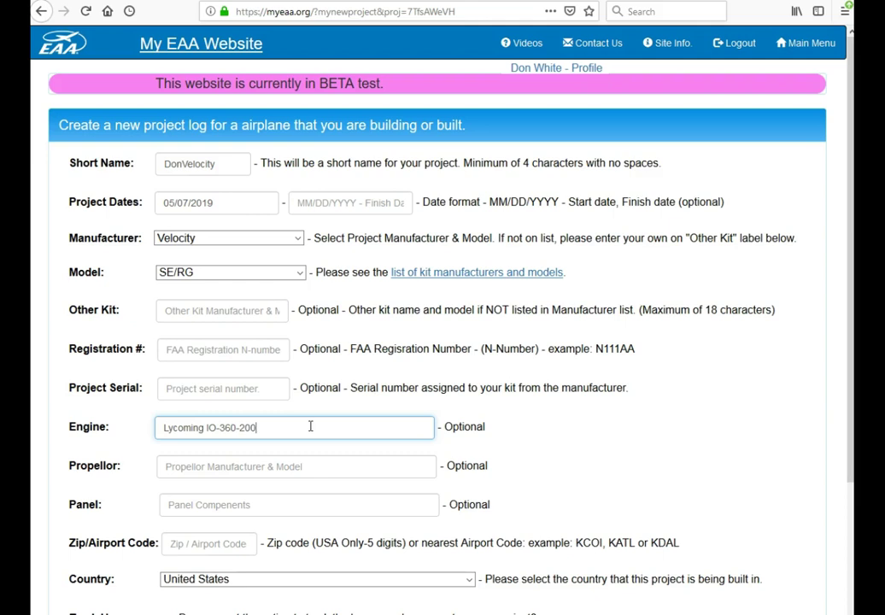
{"action": "left_click", "coordinate": [309, 468]}
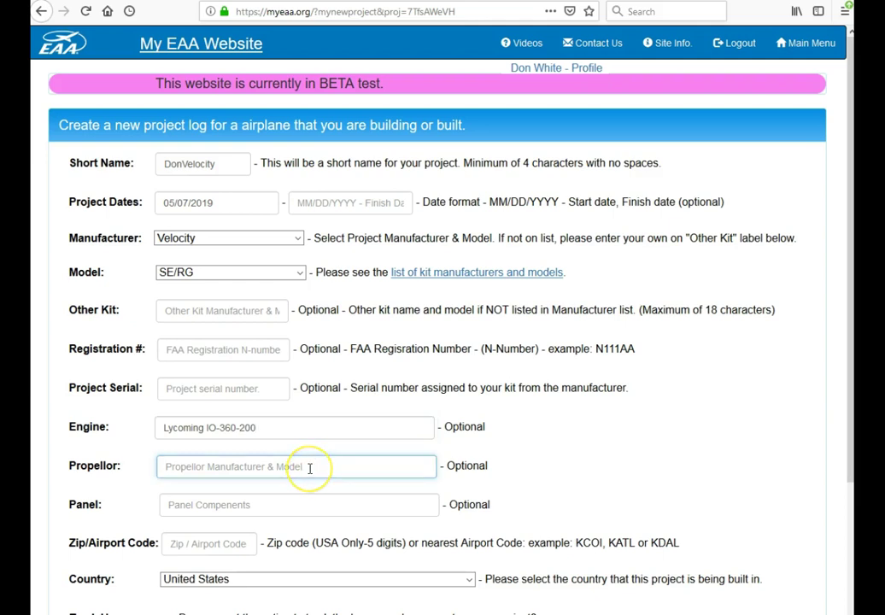
{"action": "type", "text": "Crato"}
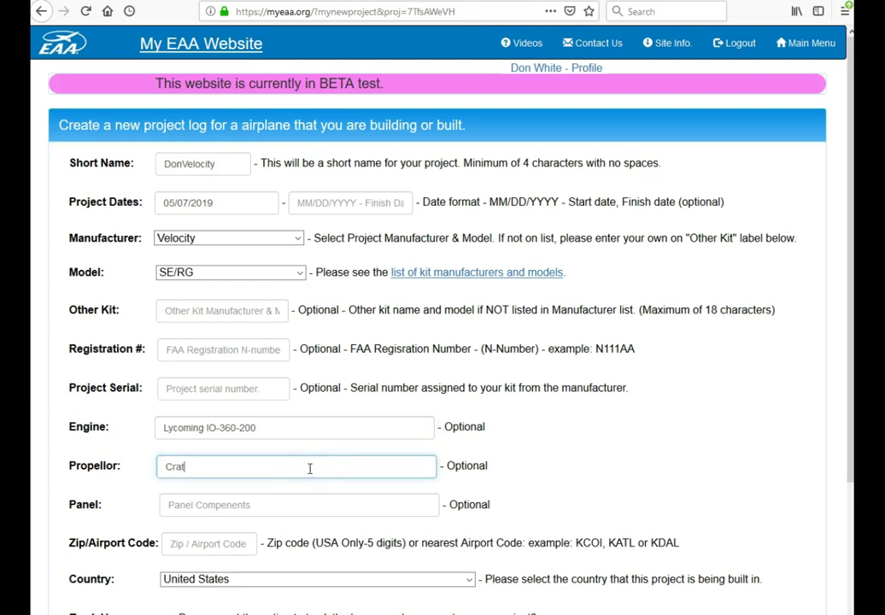
{"action": "key", "text": "BackSpace"}
{"action": "key", "text": "BackSpace"}
{"action": "key", "text": "BackSpace"}
{"action": "key", "text": "BackSpace"}
{"action": "type", "text": "atto"}
Step: Enter Dynon HDX as the panel and COI as the airport code
{"action": "left_click", "coordinate": [280, 503]}
{"action": "type", "text": "Dynon HDX"}
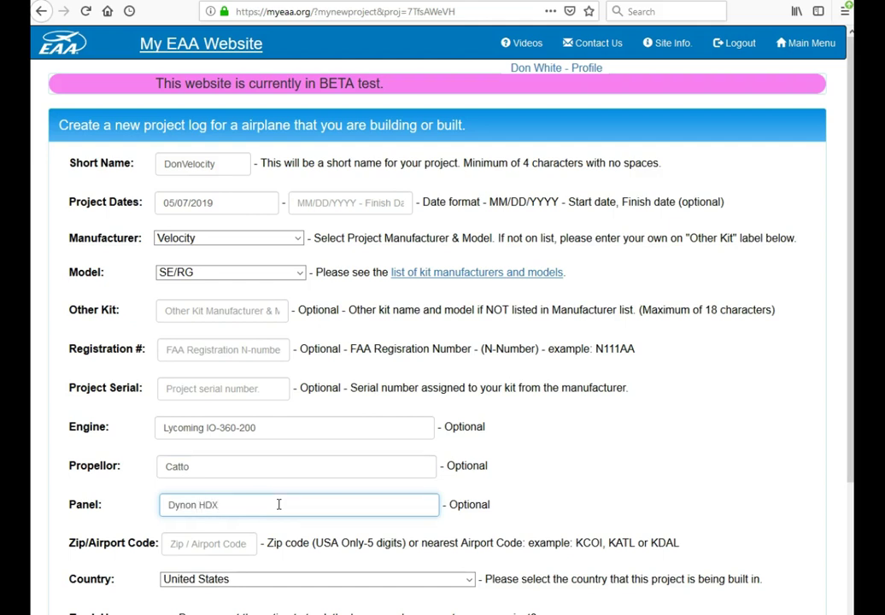
{"action": "left_click", "coordinate": [200, 544]}
{"action": "type", "text": "COI"}
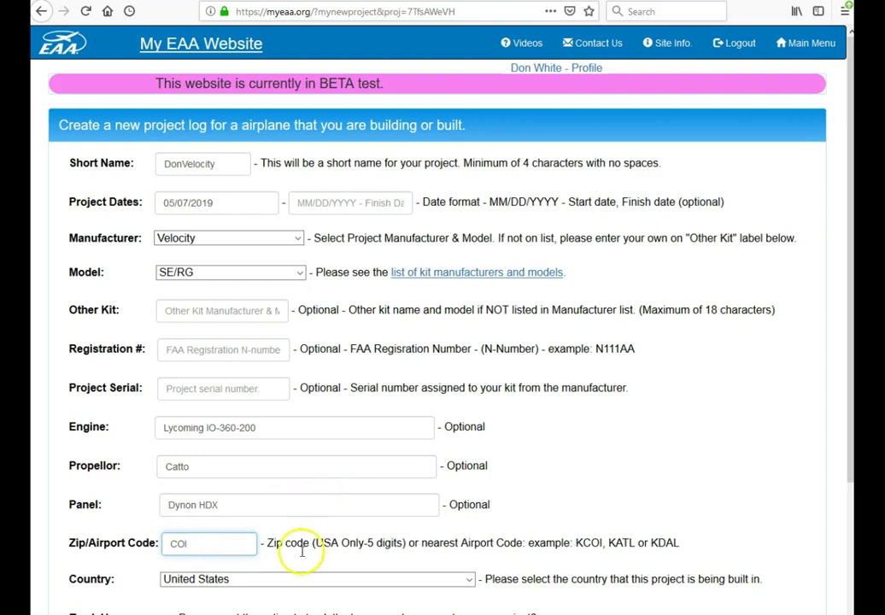
Step: Uncheck Private Entries and Public Reports, leaving the hours, expenses and flight-time options checked
{"action": "scroll", "coordinate": [320, 496], "scroll_direction": "down", "scroll_amount": 5}
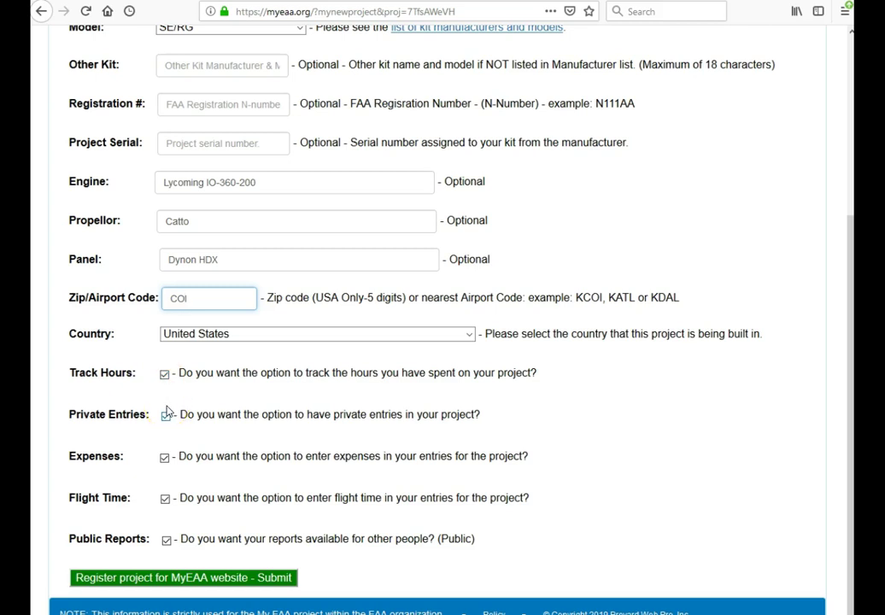
{"action": "left_click", "coordinate": [167, 417]}
{"action": "left_click", "coordinate": [168, 422]}
{"action": "left_click", "coordinate": [168, 422]}
{"action": "left_click", "coordinate": [168, 422]}
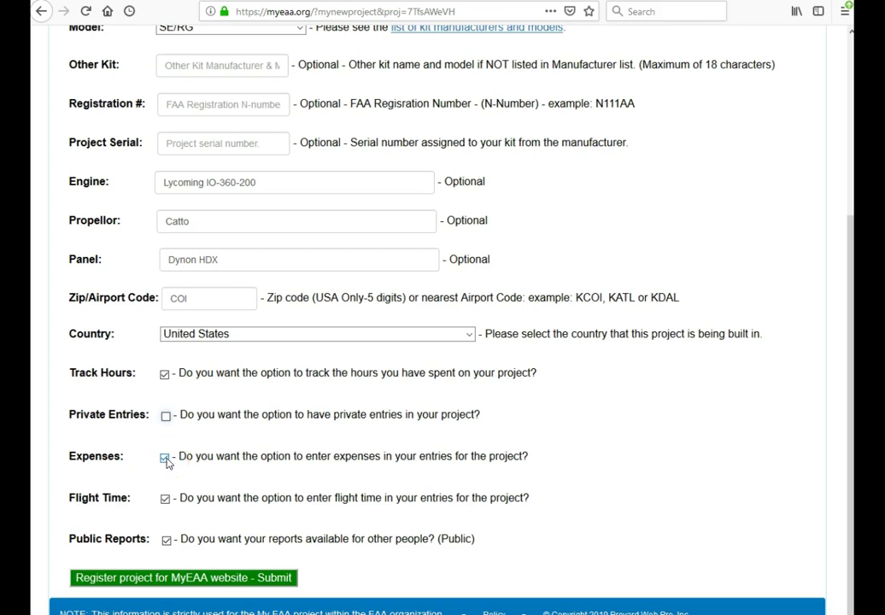
{"action": "left_click", "coordinate": [167, 541]}
Step: Submit the form with the green 'Register project for MyEAA website - Submit' button
{"action": "left_click", "coordinate": [177, 578]}
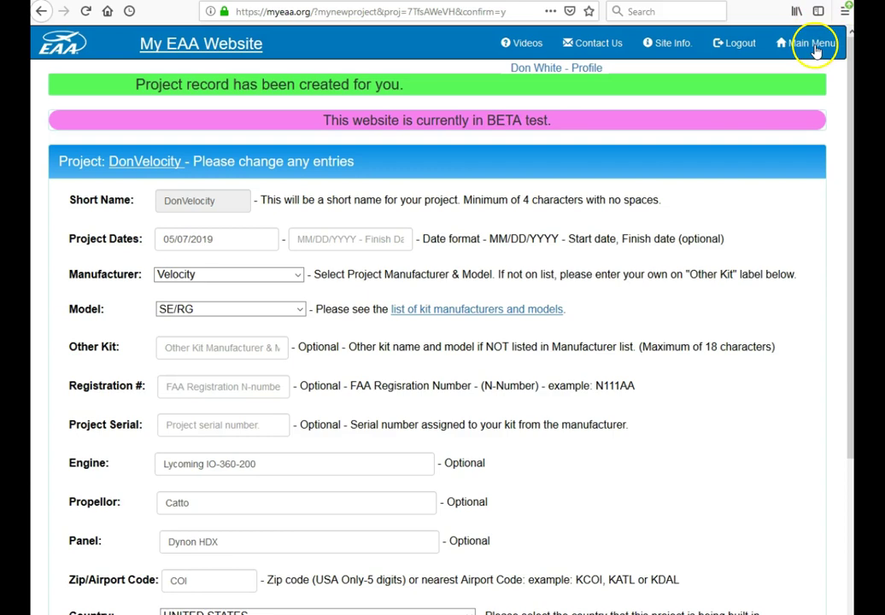
Step: Return to the Main Menu, where Velocity - SE/RG now appears with 0 hours
{"action": "left_click", "coordinate": [816, 50]}
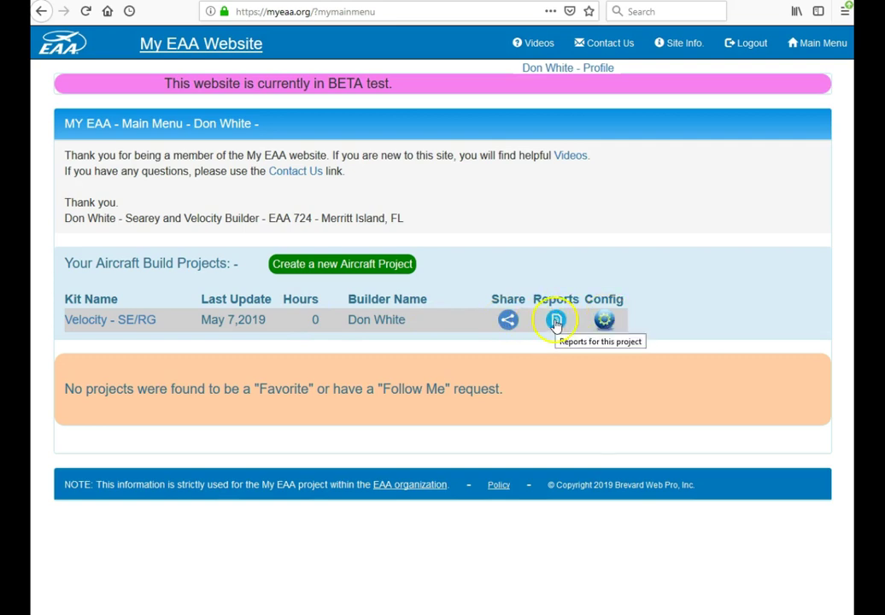
Step: Open Velocity - SE/RG under Your Aircraft Build Projects to view its empty entry list
{"action": "left_click", "coordinate": [107, 323]}
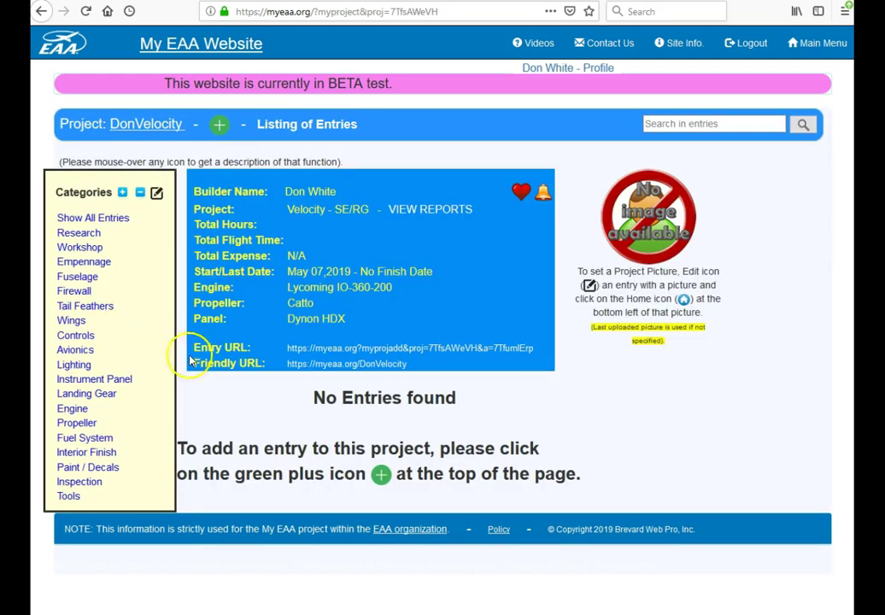